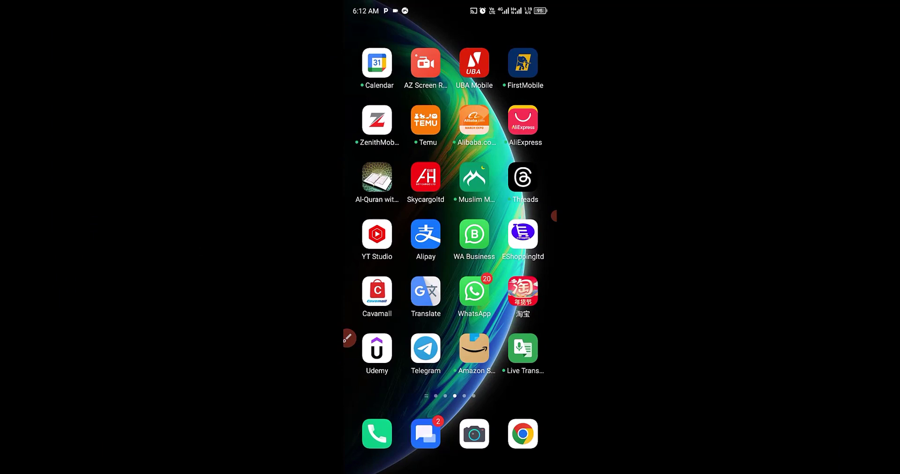
Step: Open the app drawer, scroll down to the InShot icon and launch InShot
{"action": "left_click_drag", "start_coordinate": [447, 375], "coordinate": [448, 188]}
{"action": "scroll", "coordinate": [448, 262], "scroll_direction": "down", "scroll_amount": 2}
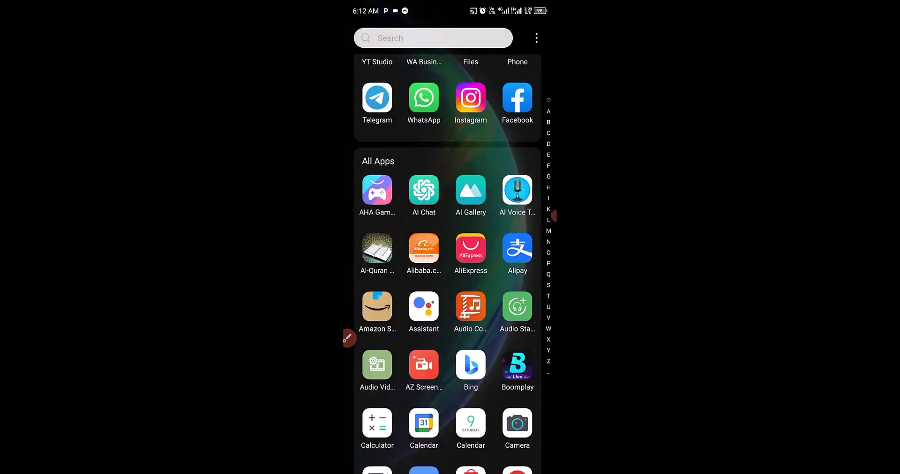
{"action": "scroll", "coordinate": [447, 262], "scroll_direction": "down", "scroll_amount": 5}
{"action": "scroll", "coordinate": [448, 262], "scroll_direction": "down", "scroll_amount": 5}
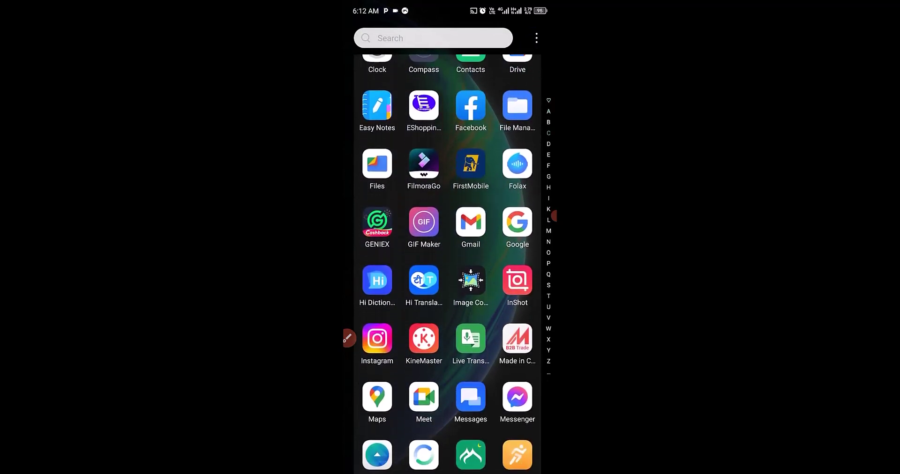
{"action": "left_click", "coordinate": [347, 338]}
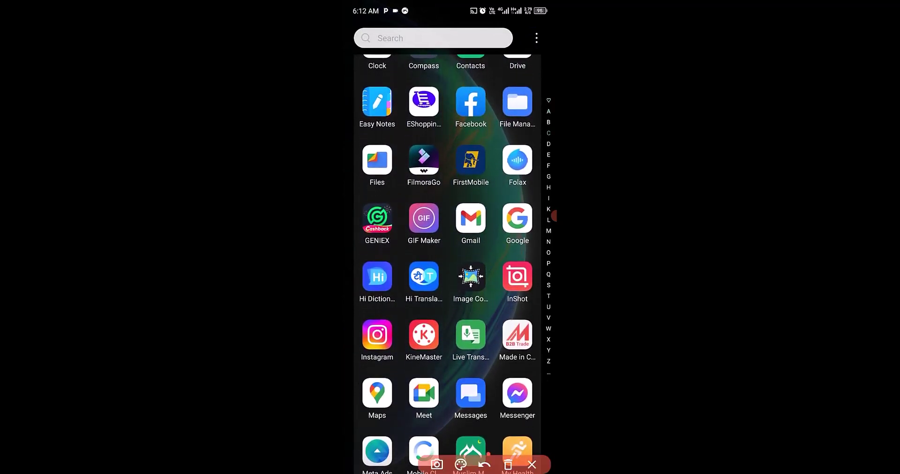
{"action": "left_click_drag", "start_coordinate": [528, 241], "coordinate": [514, 242]}
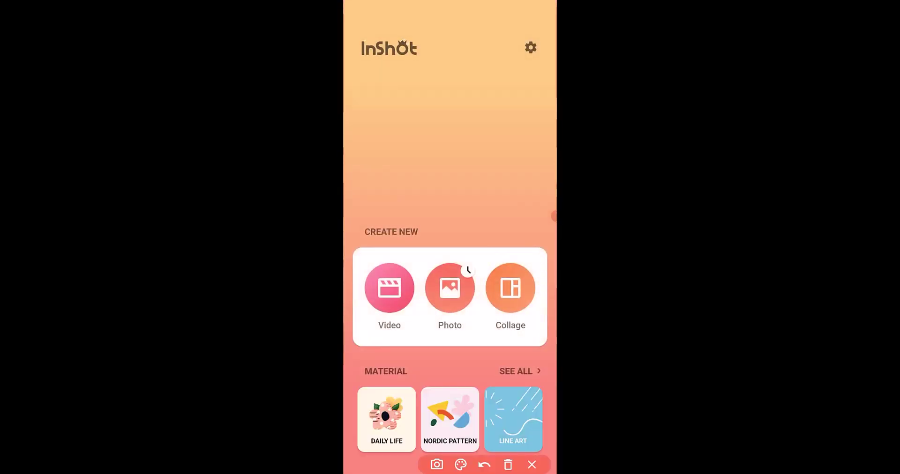
Step: Start a new InShot video project with the 0:37 orange-background clip from the album
{"action": "mouse_move", "coordinate": [417, 254]}
{"action": "left_mouse_down"}
{"action": "mouse_move", "coordinate": [380, 314]}
{"action": "mouse_move", "coordinate": [382, 253]}
{"action": "left_mouse_up"}
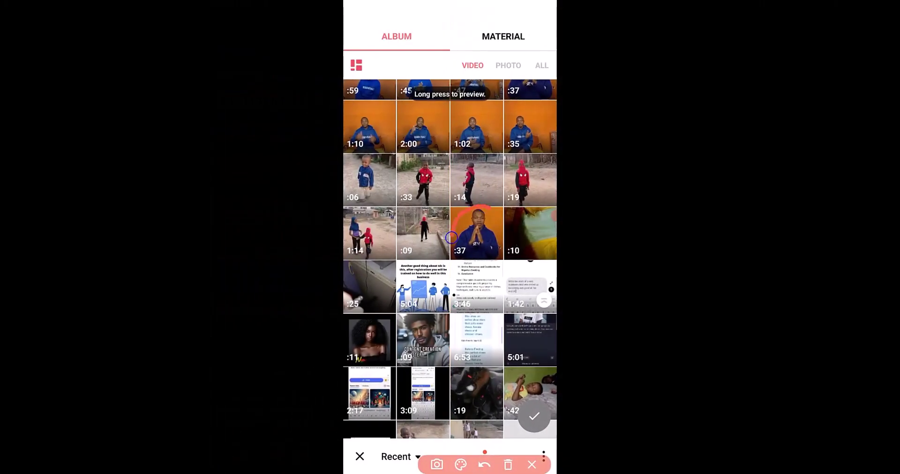
{"action": "left_click", "coordinate": [477, 230]}
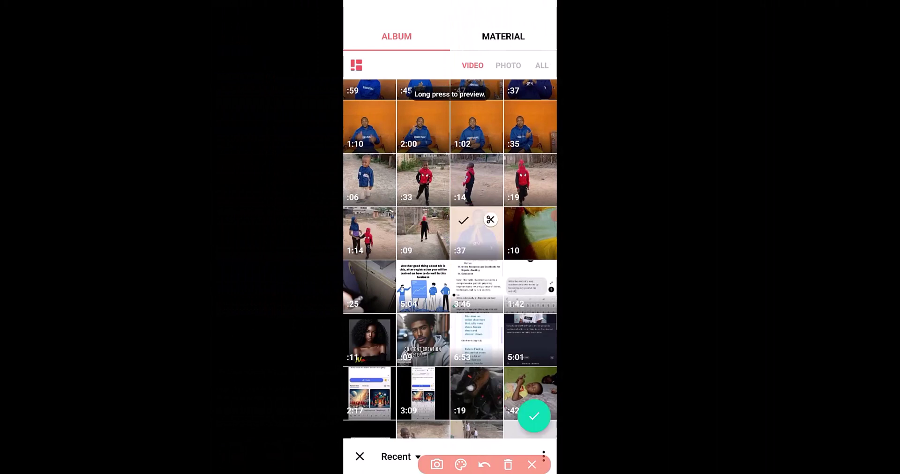
{"action": "left_click", "coordinate": [531, 465]}
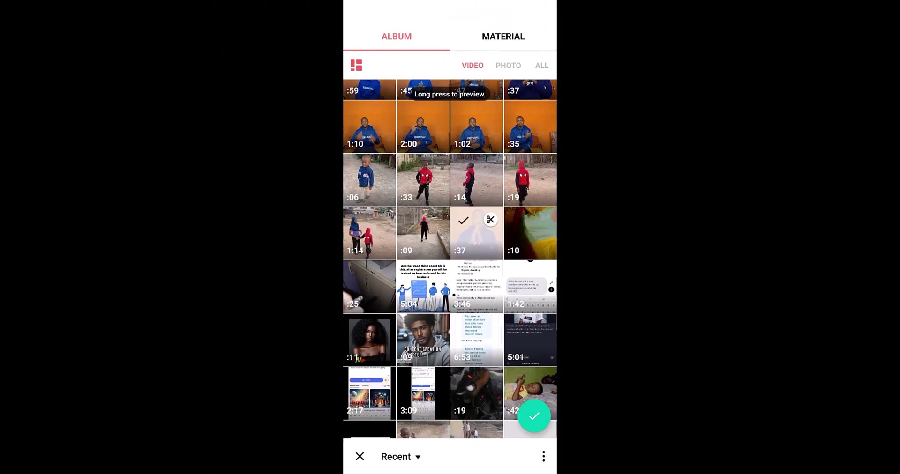
{"action": "left_click", "coordinate": [534, 416]}
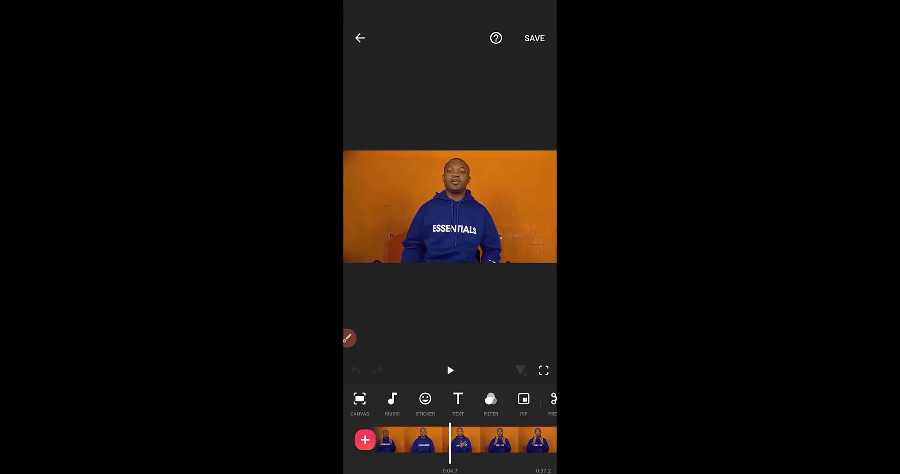
{"action": "scroll", "coordinate": [464, 439], "scroll_direction": "right", "scroll_amount": 10}
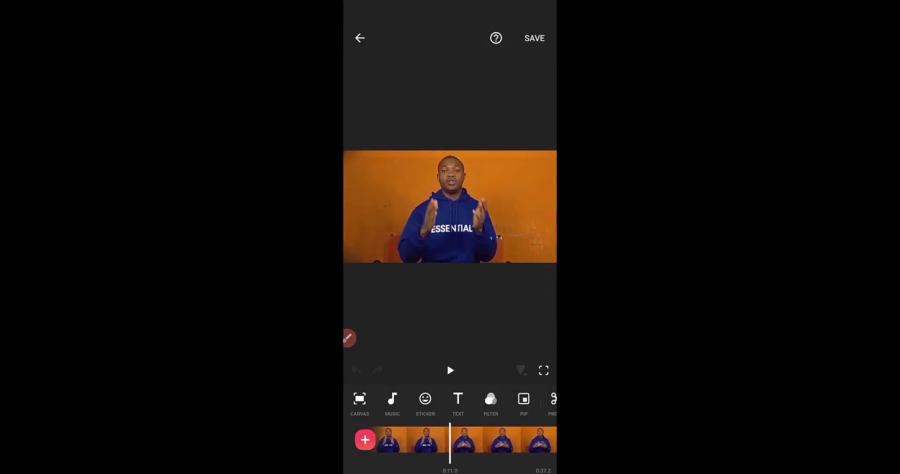
{"action": "scroll", "coordinate": [464, 439], "scroll_direction": "right", "scroll_amount": 4}
{"action": "scroll", "coordinate": [464, 440], "scroll_direction": "right", "scroll_amount": 4}
{"action": "scroll", "coordinate": [464, 440], "scroll_direction": "right", "scroll_amount": 4}
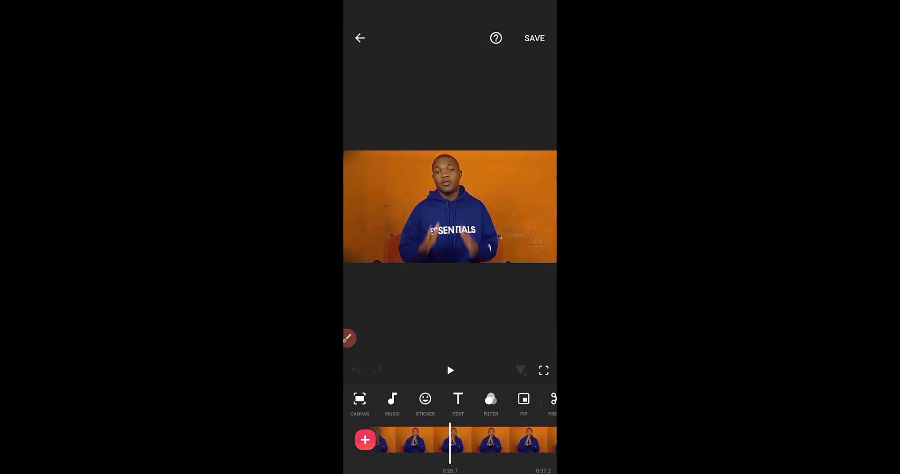
{"action": "scroll", "coordinate": [464, 440], "scroll_direction": "right", "scroll_amount": 4}
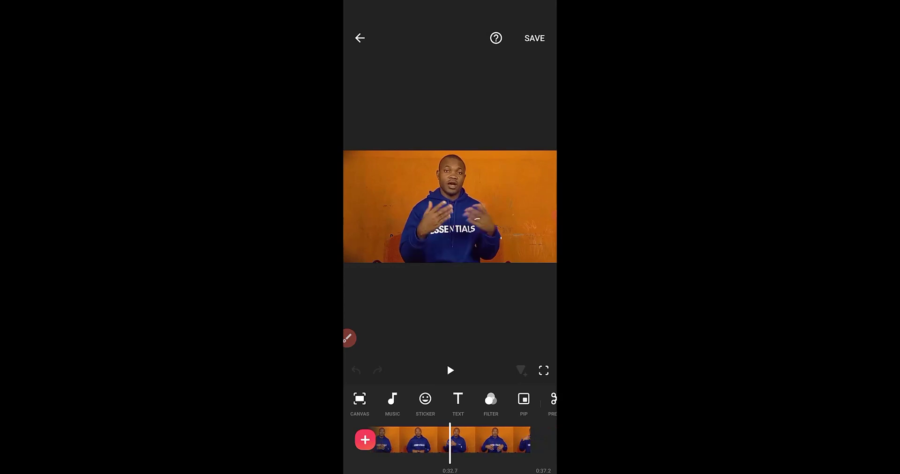
{"action": "left_click", "coordinate": [350, 338]}
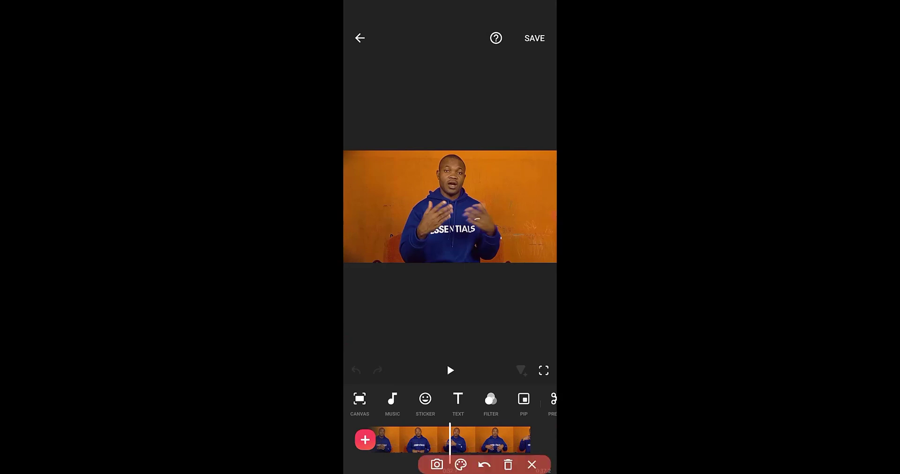
{"action": "mouse_move", "coordinate": [531, 27]}
{"action": "left_mouse_down"}
{"action": "mouse_move", "coordinate": [539, 53]}
{"action": "mouse_move", "coordinate": [545, 29]}
{"action": "left_mouse_up"}
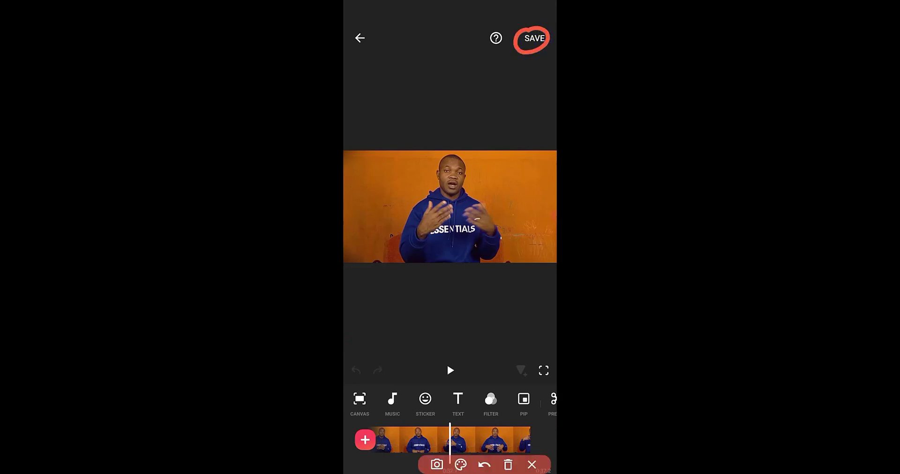
{"action": "mouse_move", "coordinate": [496, 100]}
{"action": "left_mouse_down"}
{"action": "mouse_move", "coordinate": [457, 126]}
{"action": "mouse_move", "coordinate": [492, 98]}
{"action": "left_mouse_up"}
Step: Set the export to 4K resolution, 30fps frame rate and MP4 format, then save
{"action": "left_click", "coordinate": [531, 464]}
{"action": "left_click", "coordinate": [523, 107]}
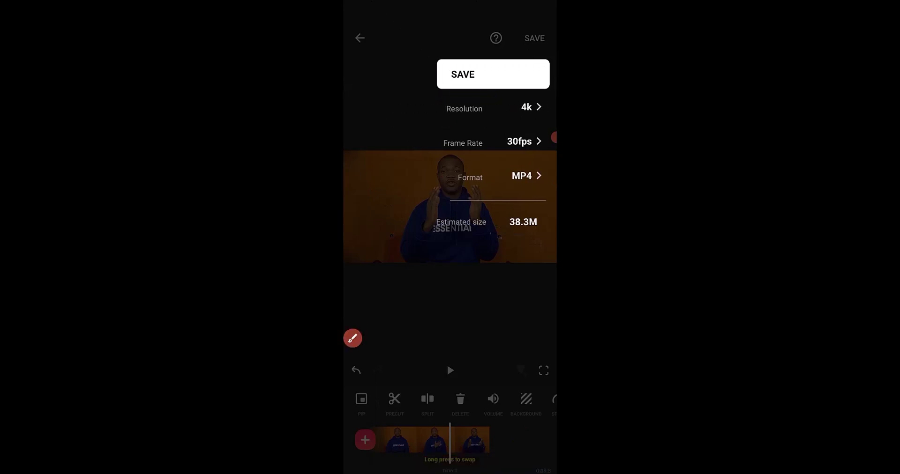
{"action": "left_click", "coordinate": [352, 338]}
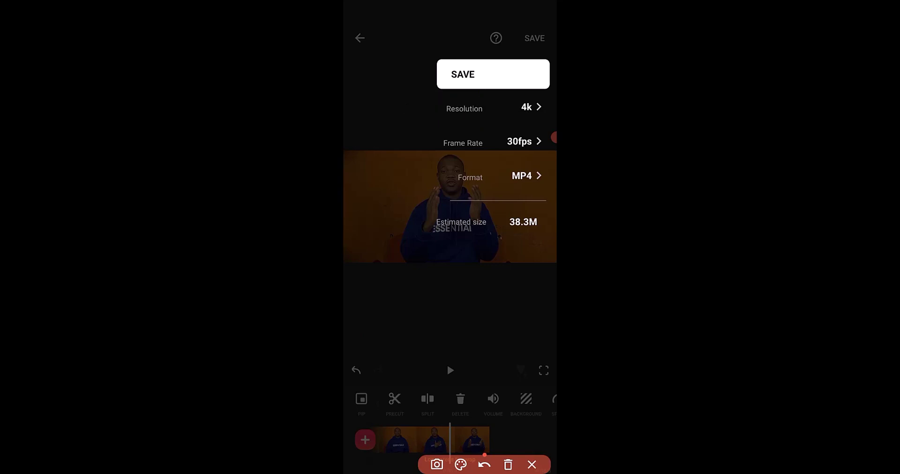
{"action": "mouse_move", "coordinate": [532, 92]}
{"action": "left_mouse_down"}
{"action": "mouse_move", "coordinate": [511, 104]}
{"action": "mouse_move", "coordinate": [537, 114]}
{"action": "mouse_move", "coordinate": [528, 88]}
{"action": "left_mouse_up"}
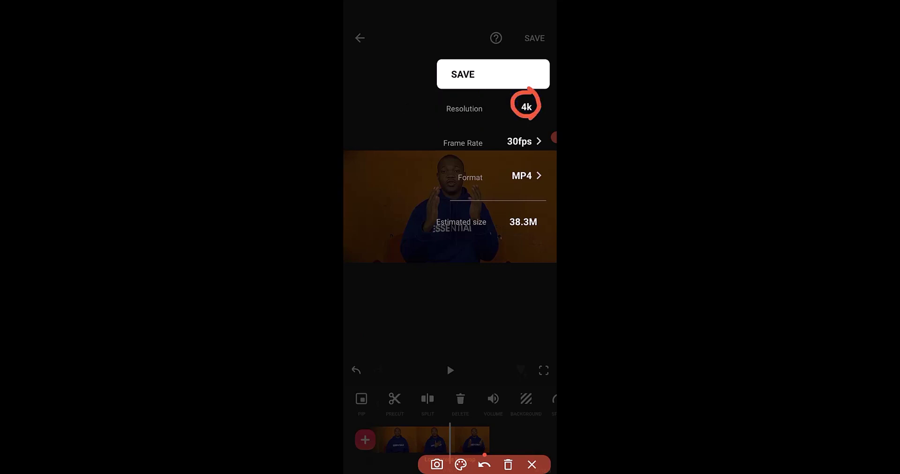
{"action": "left_click", "coordinate": [508, 465]}
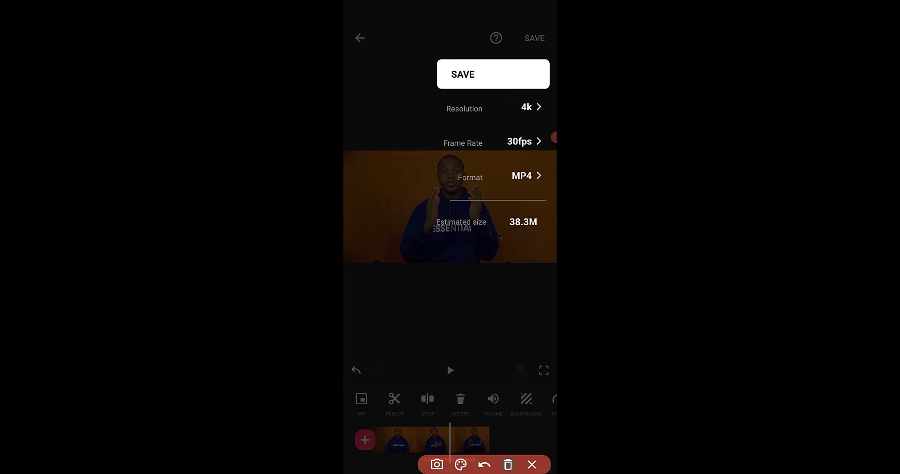
{"action": "mouse_move", "coordinate": [528, 123]}
{"action": "left_mouse_down"}
{"action": "mouse_move", "coordinate": [514, 127]}
{"action": "mouse_move", "coordinate": [533, 143]}
{"action": "mouse_move", "coordinate": [516, 123]}
{"action": "left_mouse_up"}
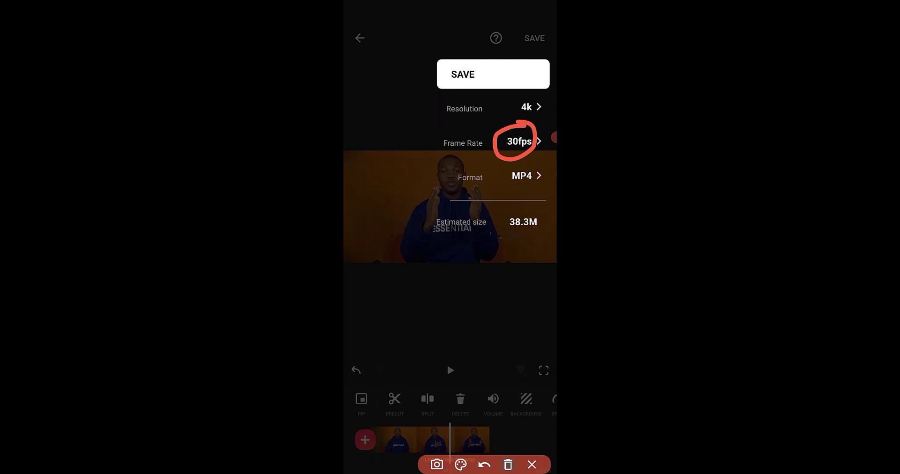
{"action": "left_click", "coordinate": [508, 465]}
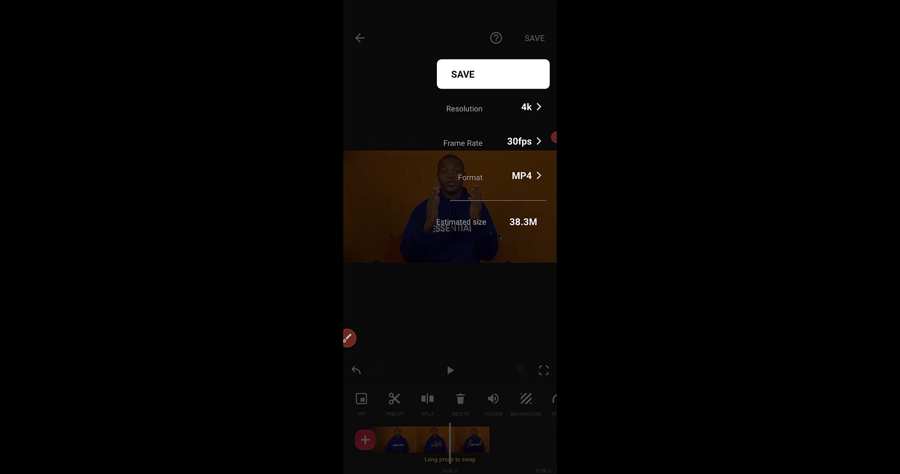
{"action": "left_click", "coordinate": [348, 337]}
Step: Let the 4K export finish saving, then return to the phone's app list
{"action": "mouse_move", "coordinate": [522, 162]}
{"action": "left_mouse_down"}
{"action": "mouse_move", "coordinate": [497, 190]}
{"action": "mouse_move", "coordinate": [531, 162]}
{"action": "left_mouse_up"}
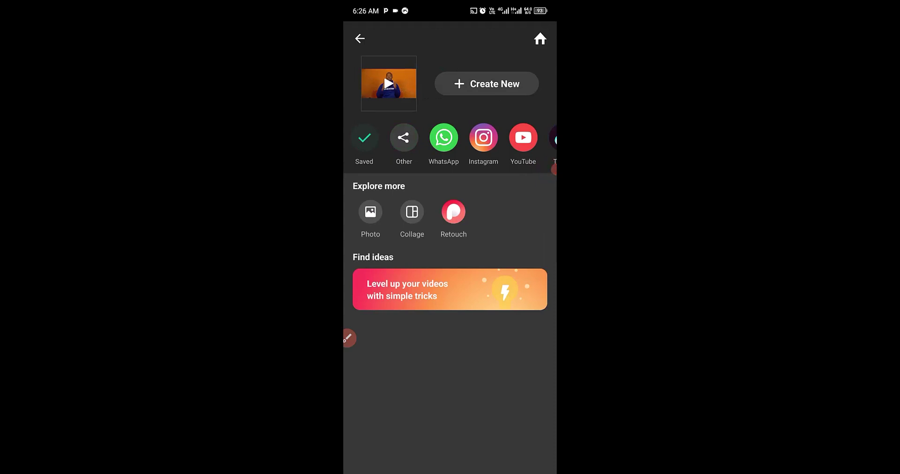
{"action": "left_click", "coordinate": [348, 338]}
{"action": "mouse_move", "coordinate": [411, 64]}
{"action": "left_mouse_down"}
{"action": "mouse_move", "coordinate": [360, 82]}
{"action": "mouse_move", "coordinate": [393, 51]}
{"action": "left_mouse_up"}
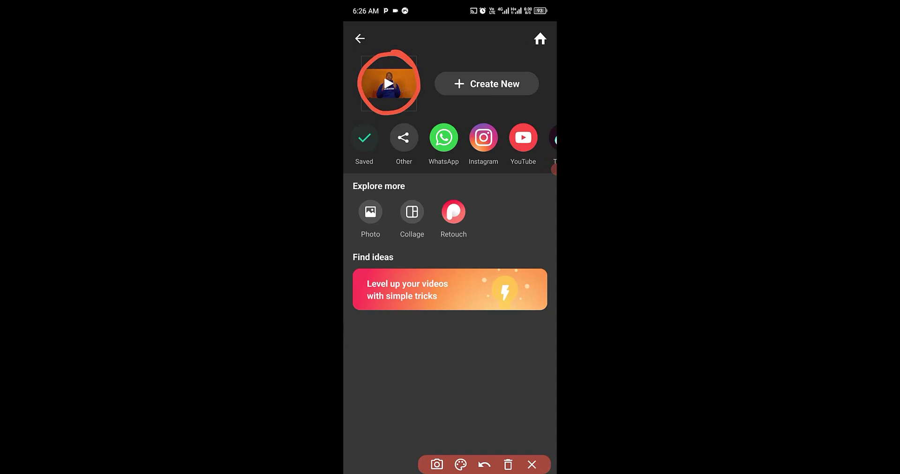
{"action": "left_click", "coordinate": [508, 464]}
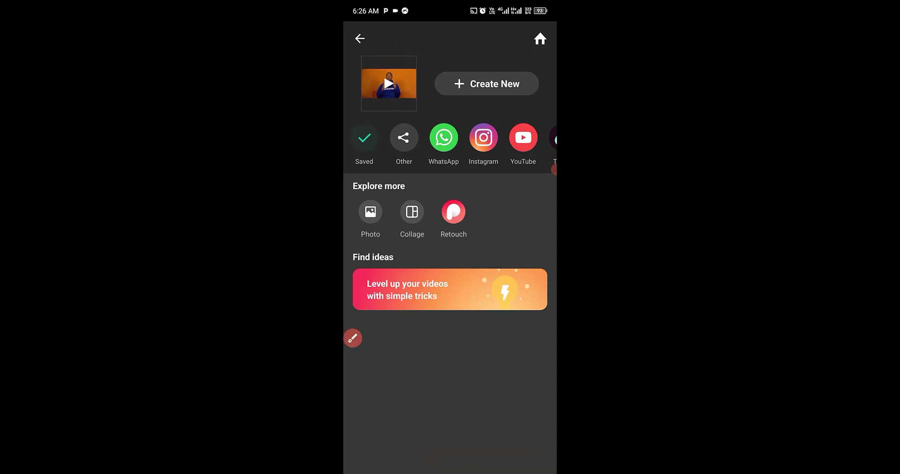
{"action": "left_click_drag", "start_coordinate": [450, 471], "coordinate": [450, 328]}
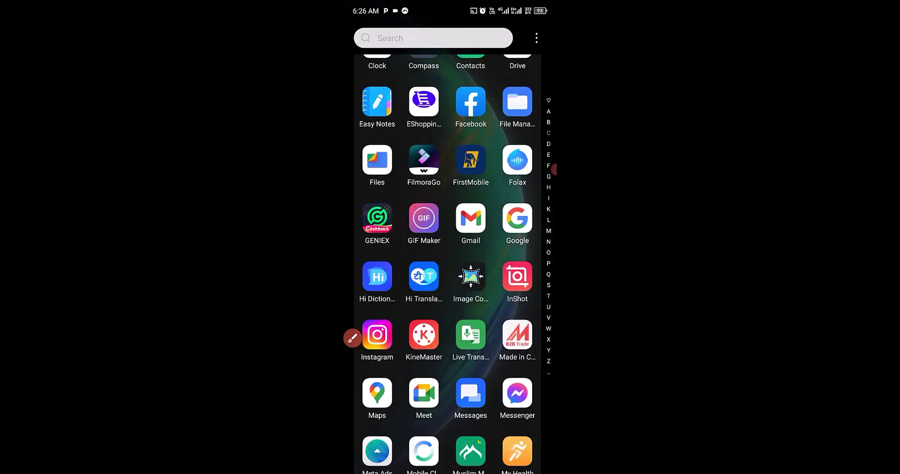
Step: Open Files by Google's Videos list to locate today's InShot_20240309_061504714.mp4
{"action": "left_click", "coordinate": [352, 338]}
{"action": "mouse_move", "coordinate": [401, 137]}
{"action": "left_mouse_down"}
{"action": "mouse_move", "coordinate": [398, 173]}
{"action": "mouse_move", "coordinate": [368, 140]}
{"action": "mouse_move", "coordinate": [389, 132]}
{"action": "left_mouse_up"}
{"action": "left_click", "coordinate": [508, 464]}
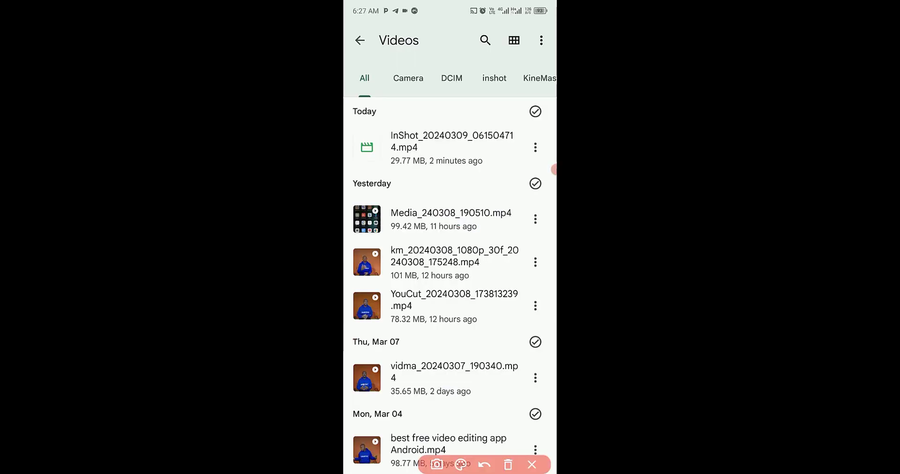
{"action": "left_click_drag", "start_coordinate": [497, 114], "coordinate": [473, 111]}
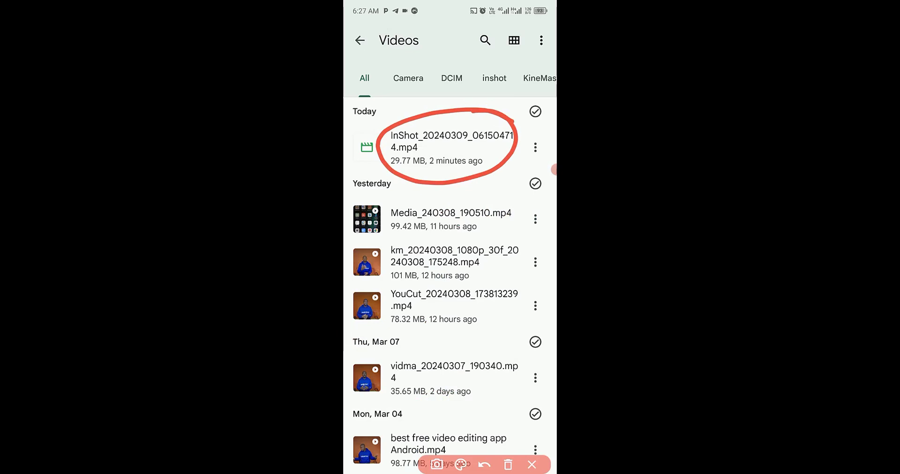